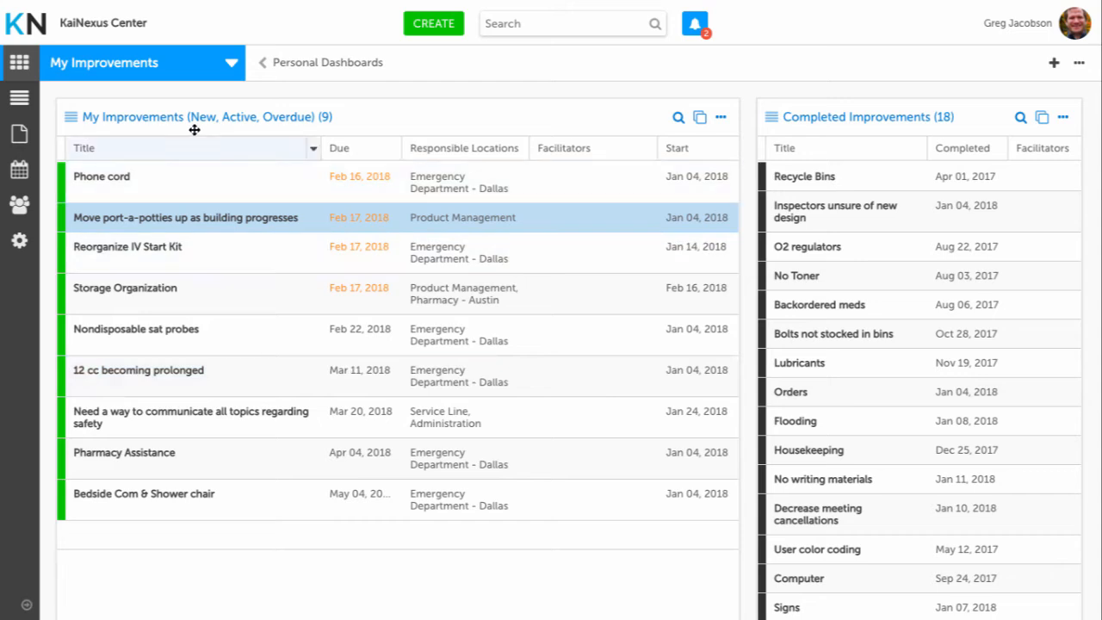
# - Shorten the My Improvements (New, Active, Overdue) card so that it ends just below its last row
pyautogui.scroll(-2, 745, 343)
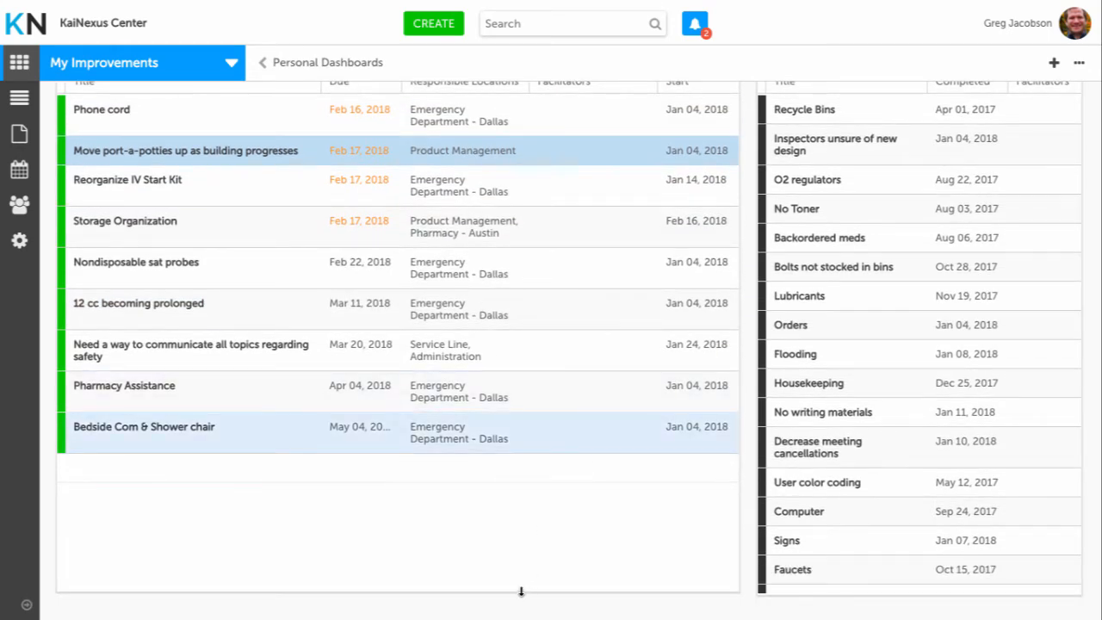
pyautogui.moveTo(521, 593); pyautogui.dragTo(510, 465)
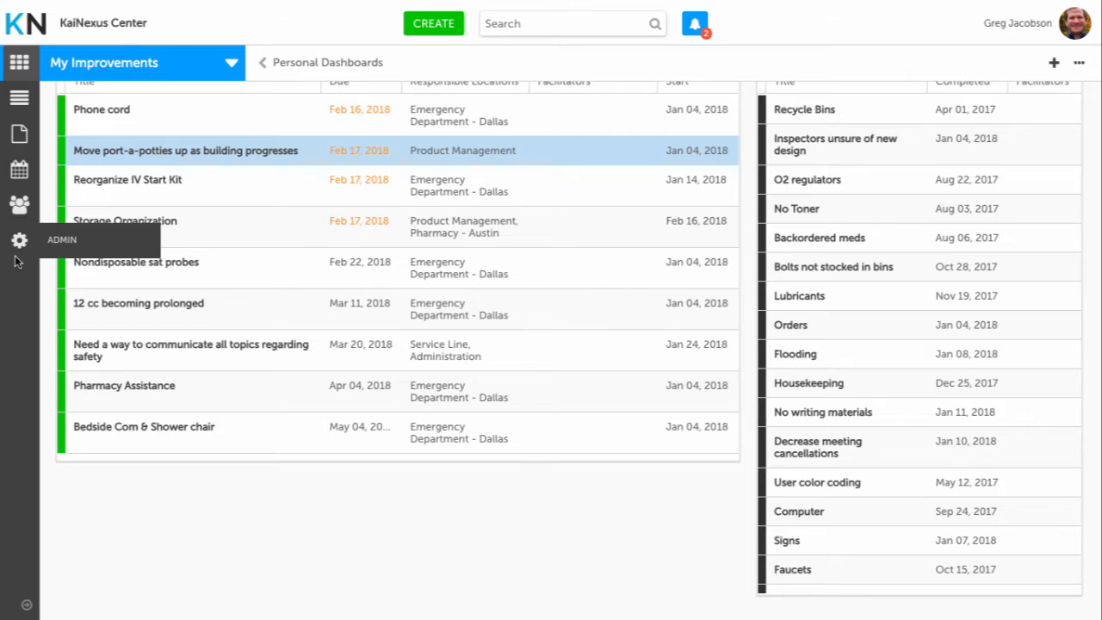
# - Examine the item list's filter options, including the Mine categories and the item types under Flagged
pyautogui.click(19, 100)
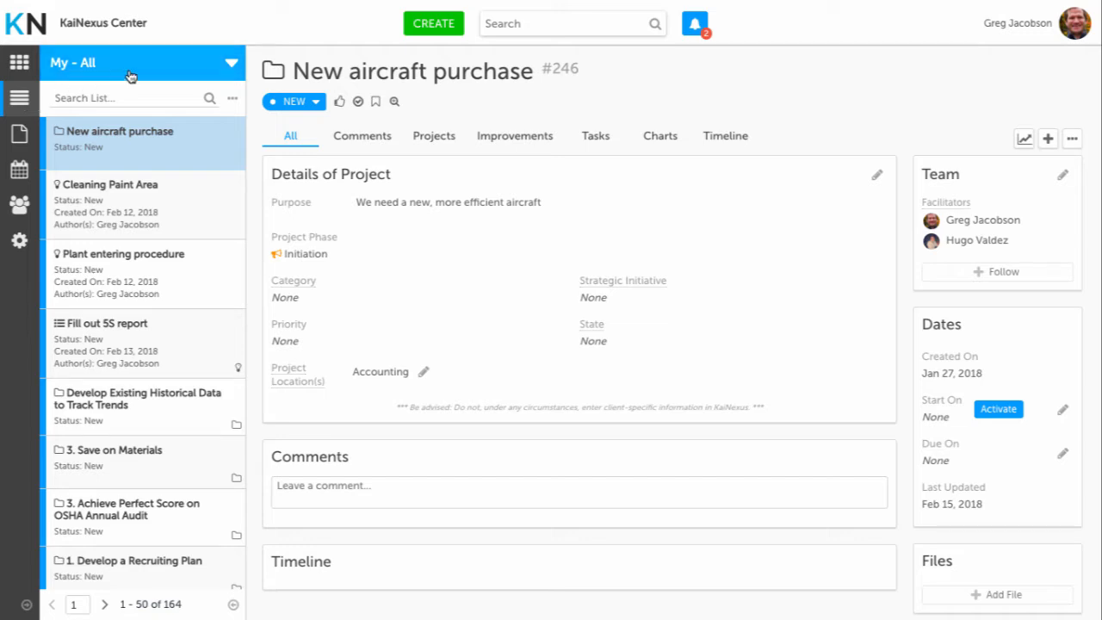
pyautogui.click(233, 68)
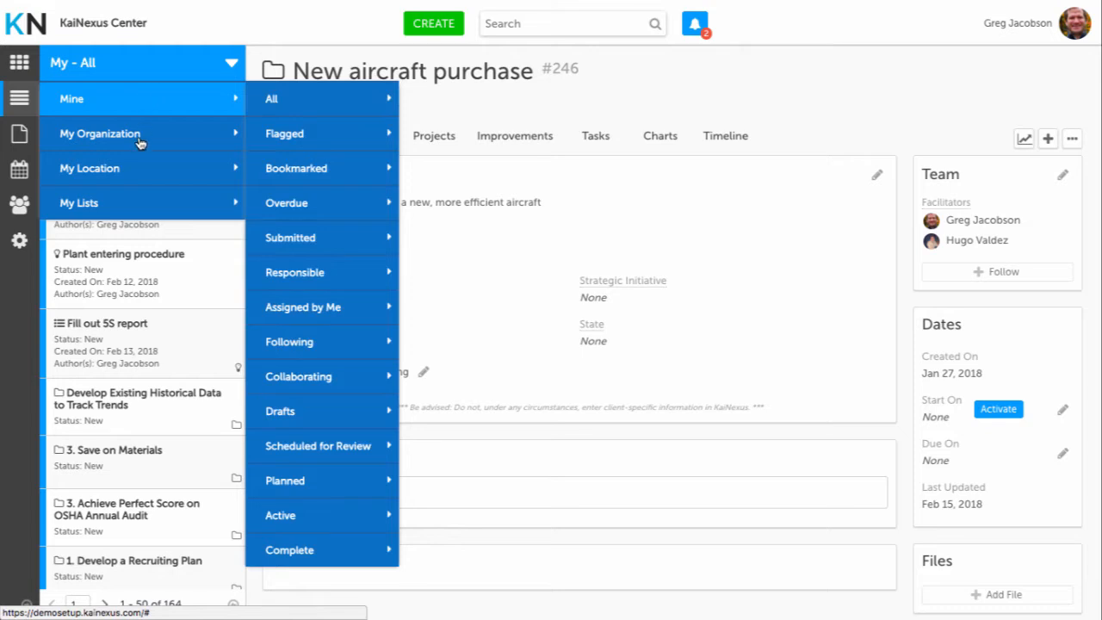
pyautogui.moveTo(138, 148)
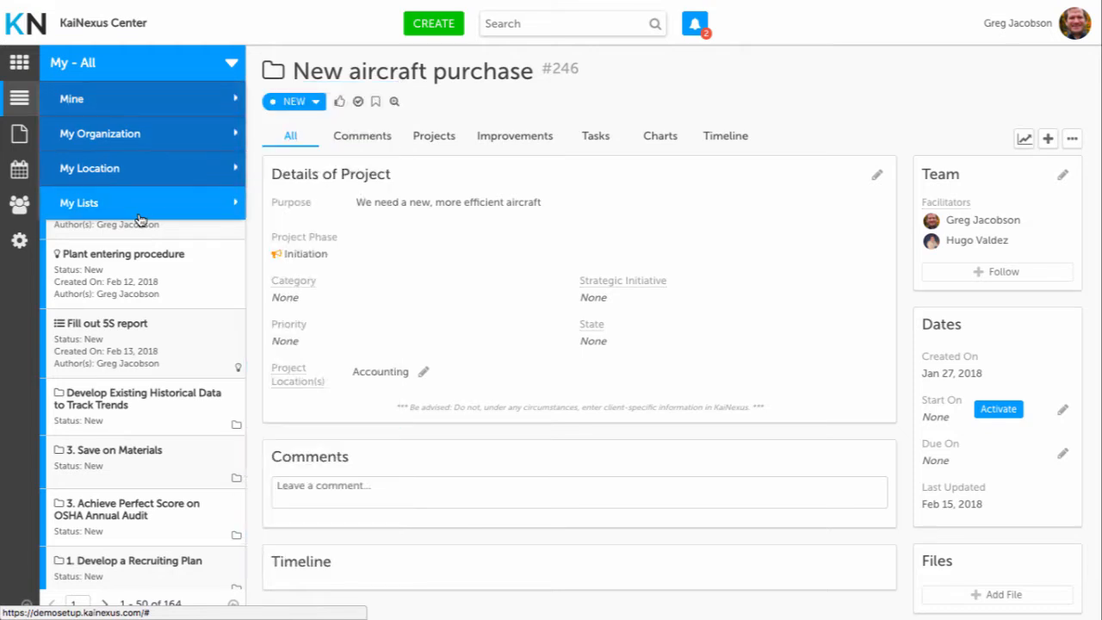
pyautogui.moveTo(146, 89)
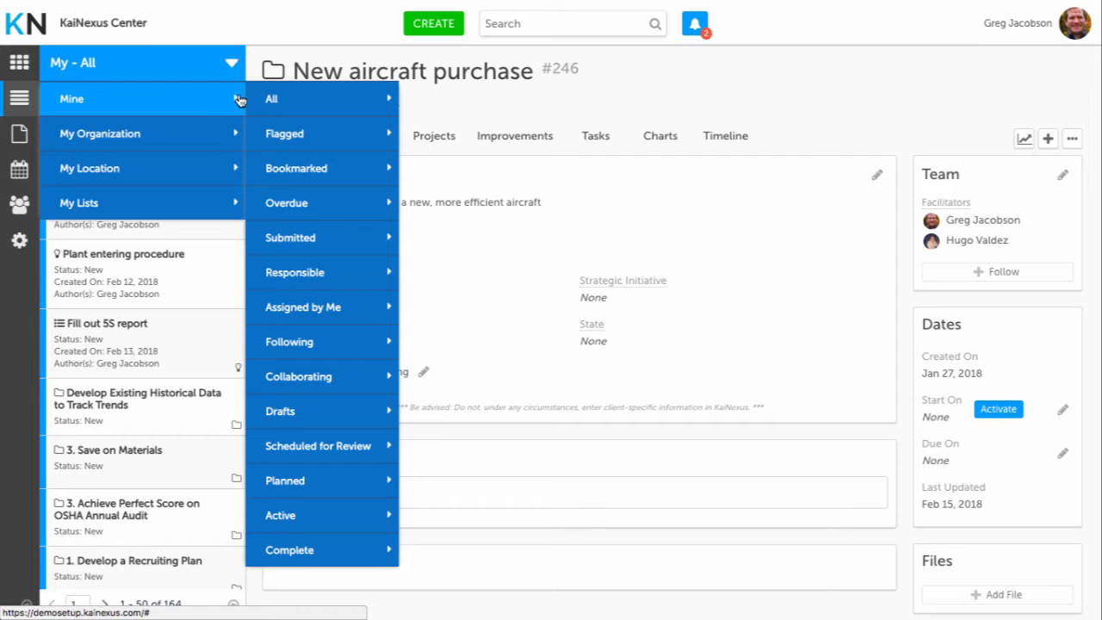
pyautogui.moveTo(269, 101)
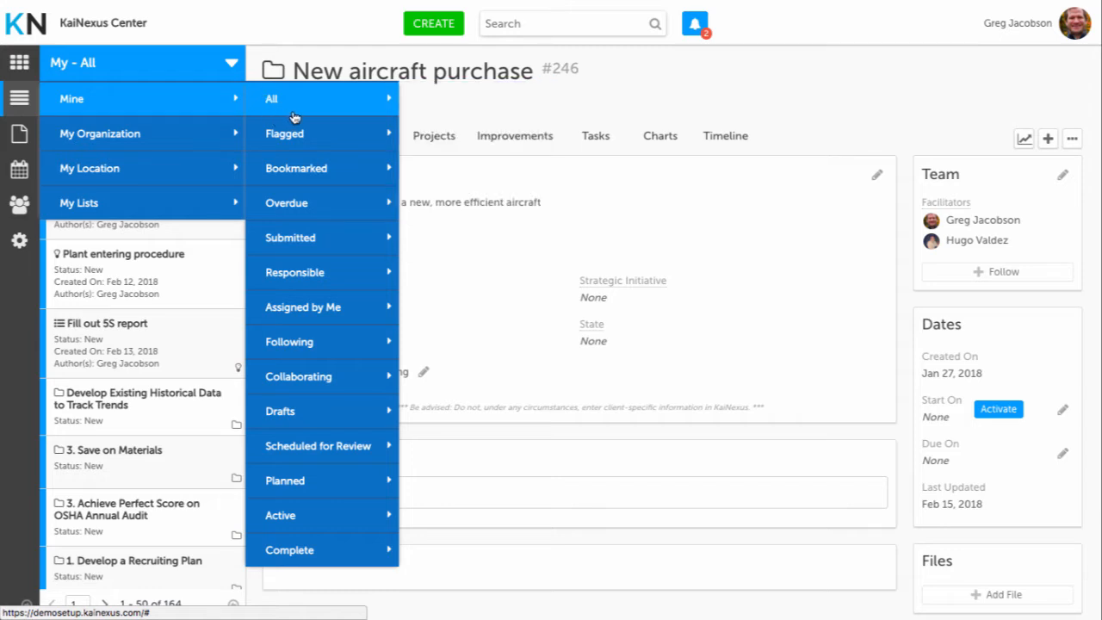
pyautogui.moveTo(331, 141)
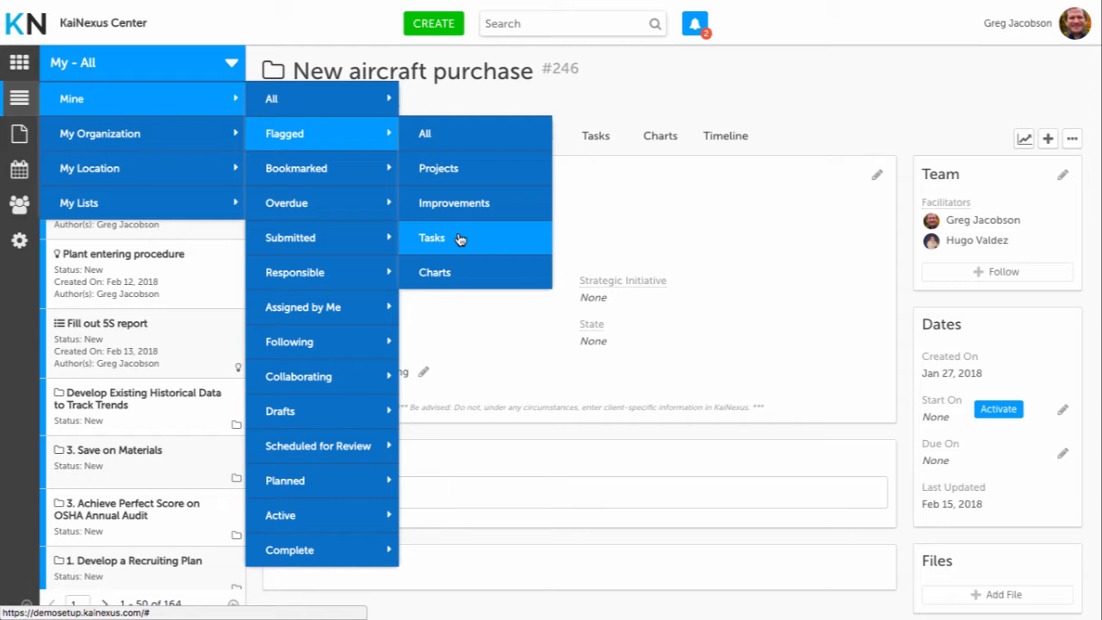
pyautogui.click(583, 103)
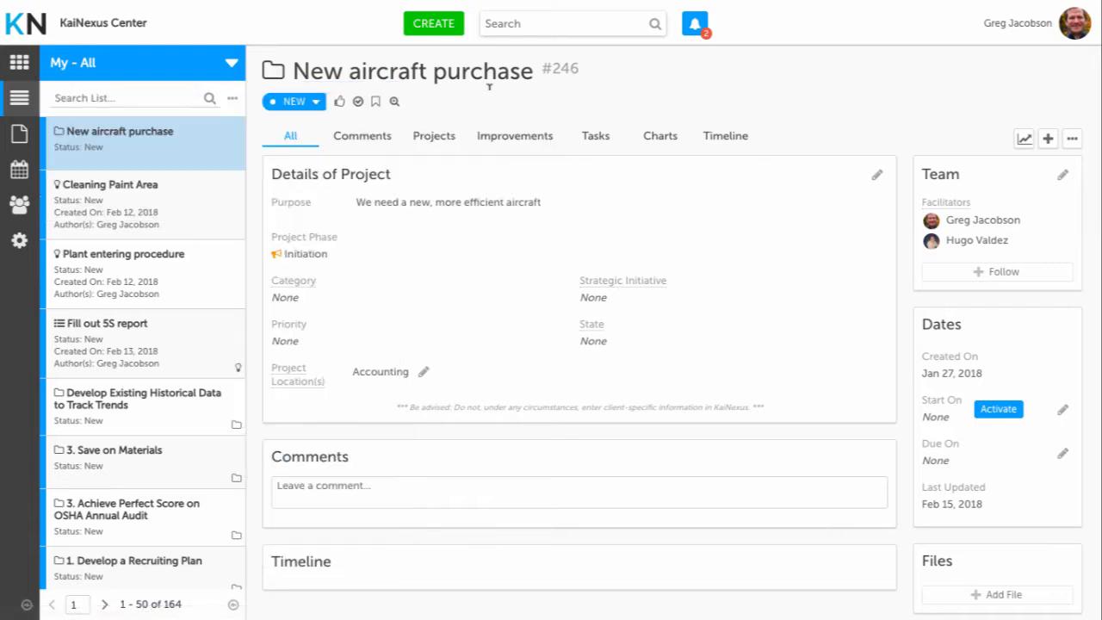
# - From the My Improvements dashboard, open the SAFETY - Cause of Incidents chart attached to the Reorganize IV Start Kit improvement
pyautogui.click(13, 62)
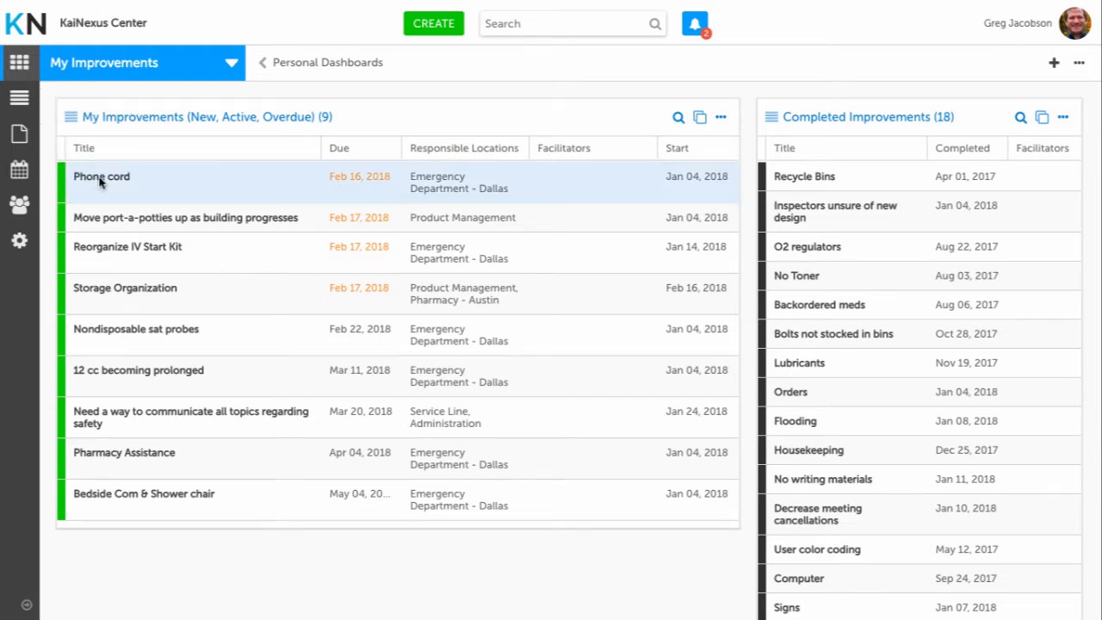
pyautogui.click(148, 249)
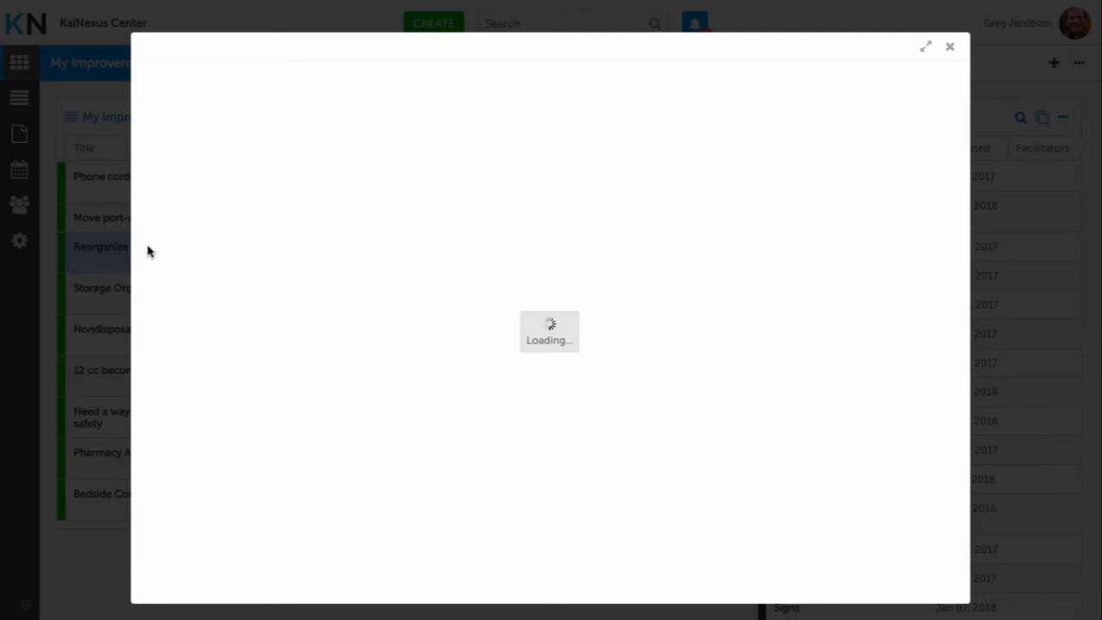
pyautogui.click(527, 179)
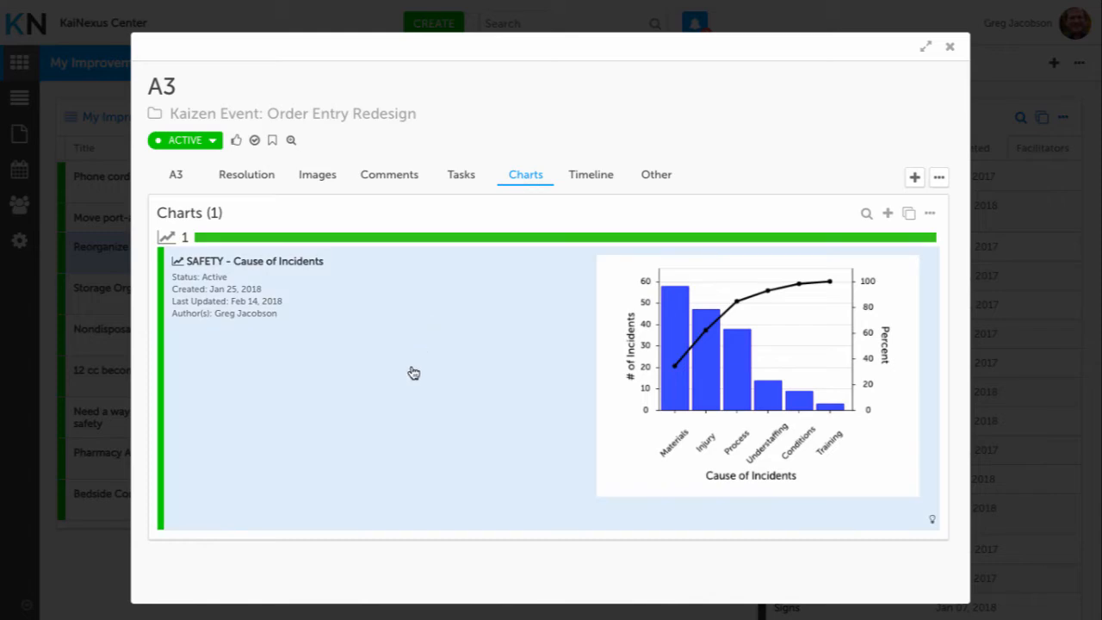
pyautogui.click(451, 368)
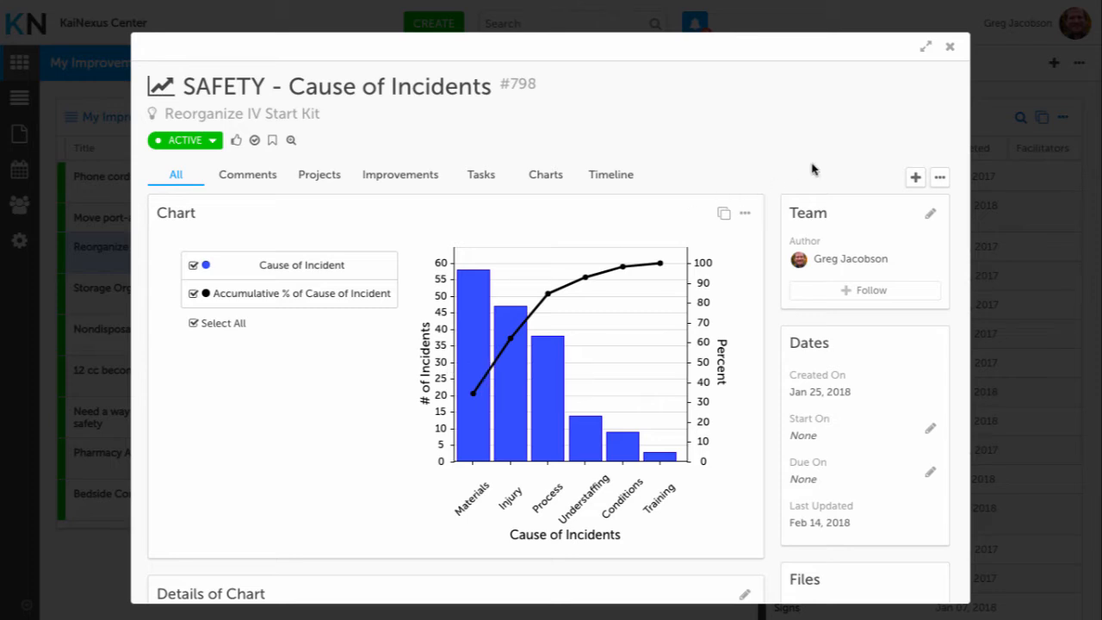
# - Review the actions available for the chart, and close both the chart and its improvement
pyautogui.click(940, 180)
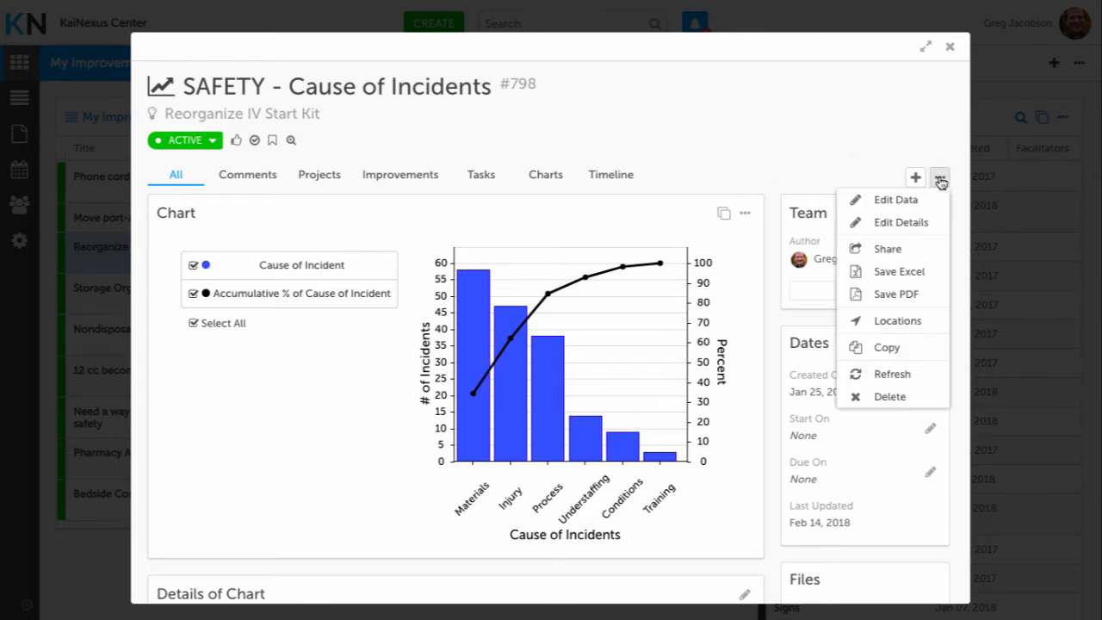
pyautogui.click(898, 359)
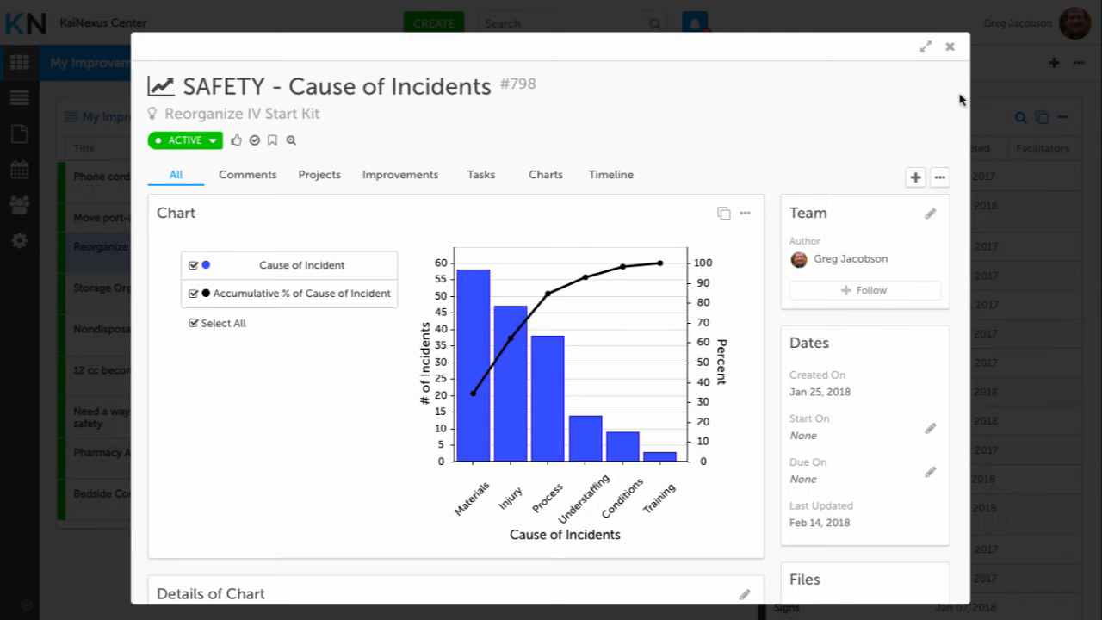
pyautogui.click(956, 51)
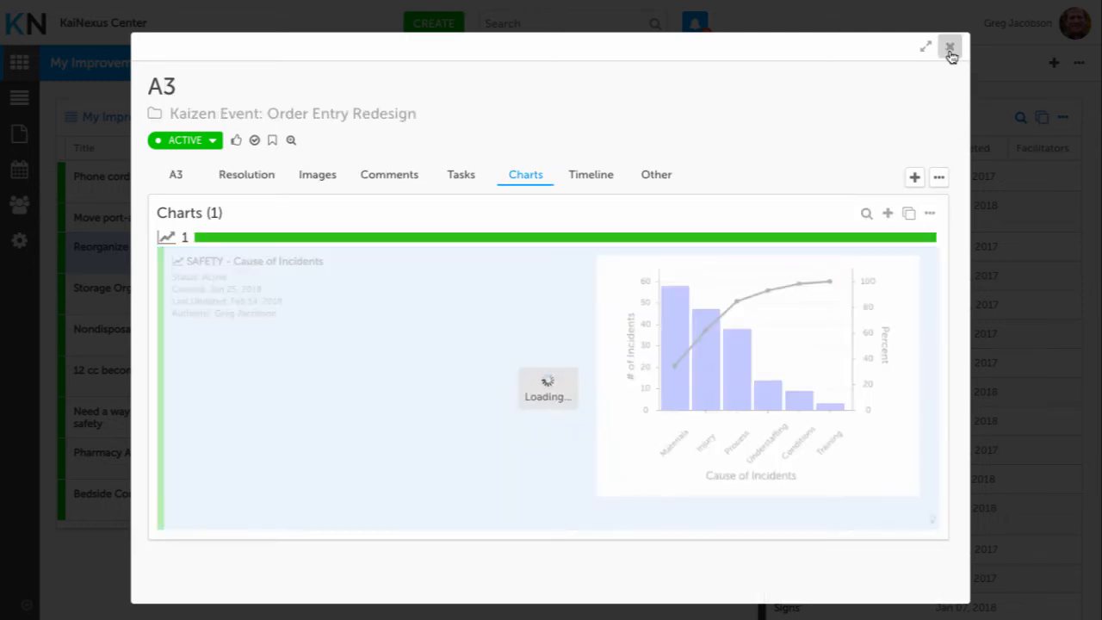
pyautogui.click(952, 49)
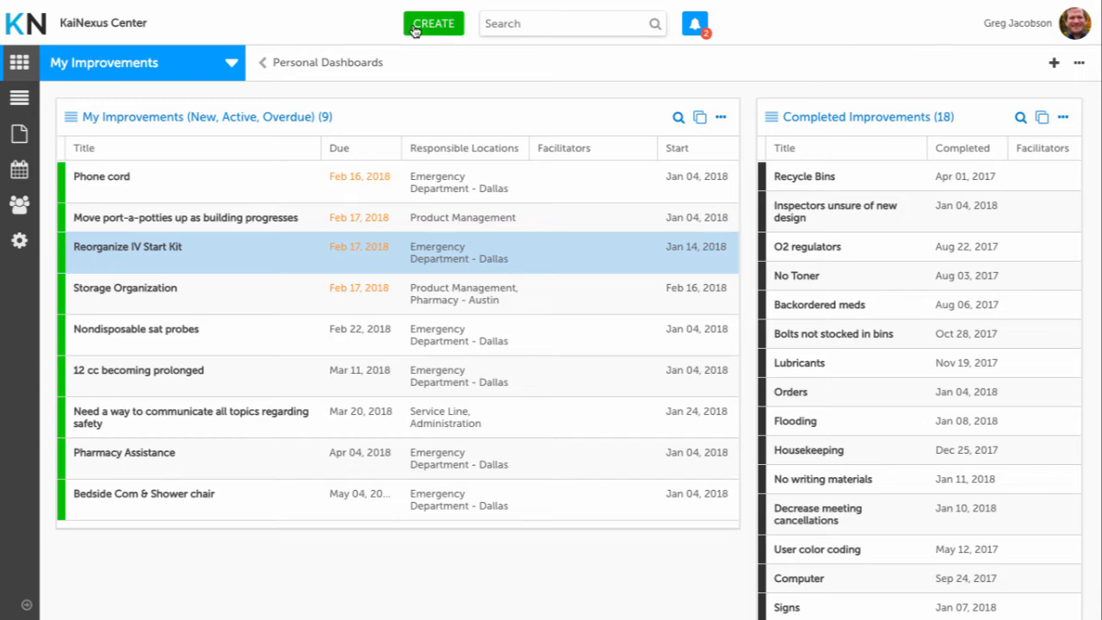
# - Examine the new project form, including the Status & Team fields for the Active status, and close it without creating a project
pyautogui.click(413, 30)
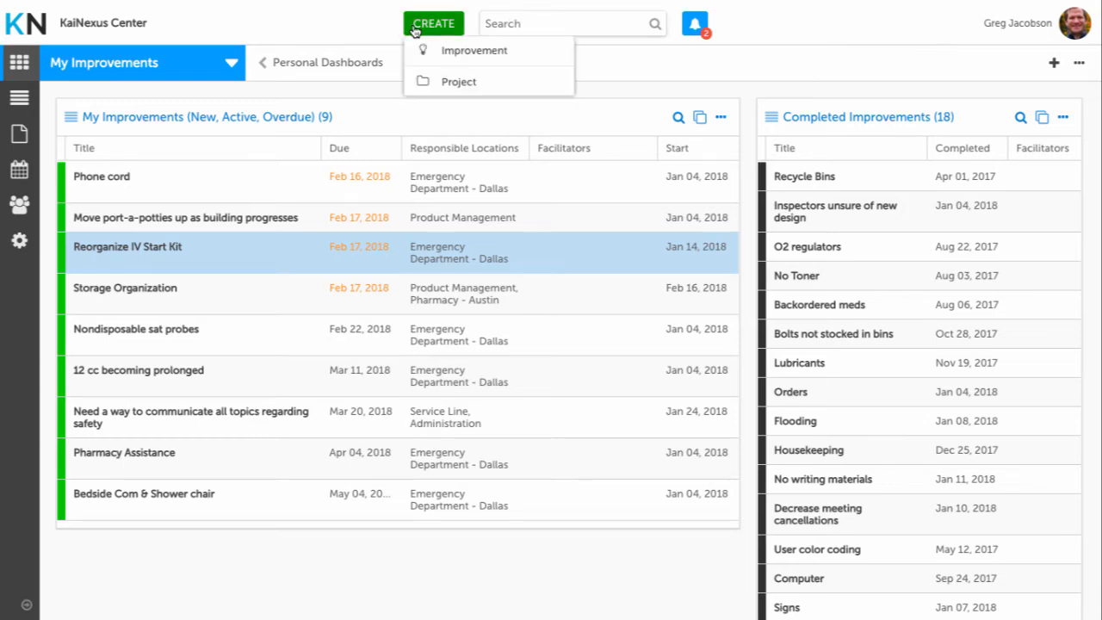
pyautogui.click(431, 83)
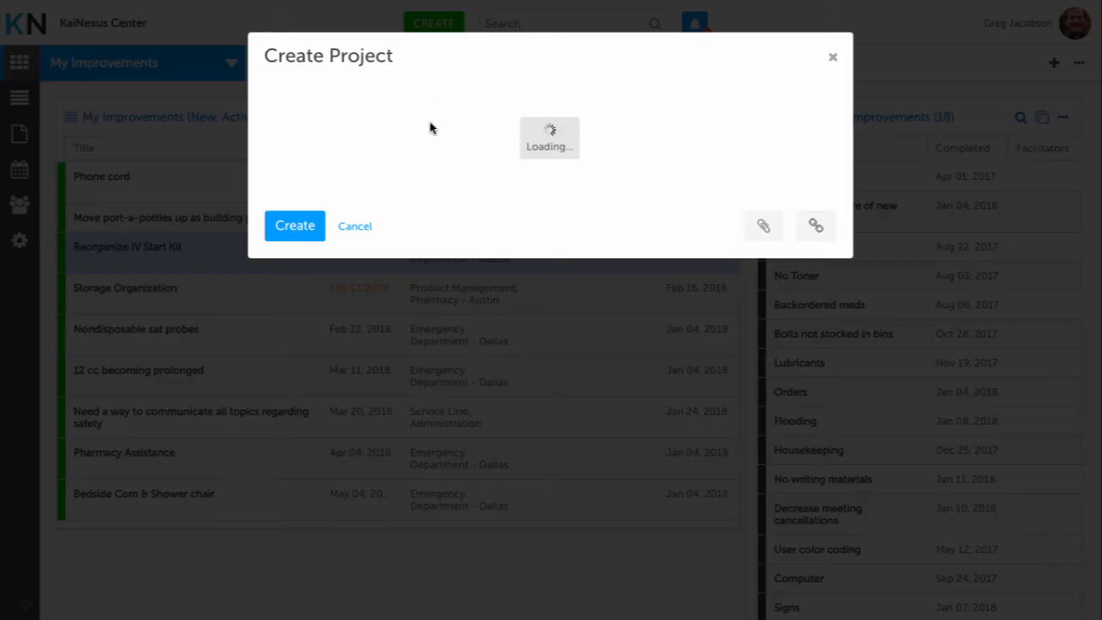
pyautogui.scroll(-1, 428, 197)
pyautogui.scroll(-5, 428, 197)
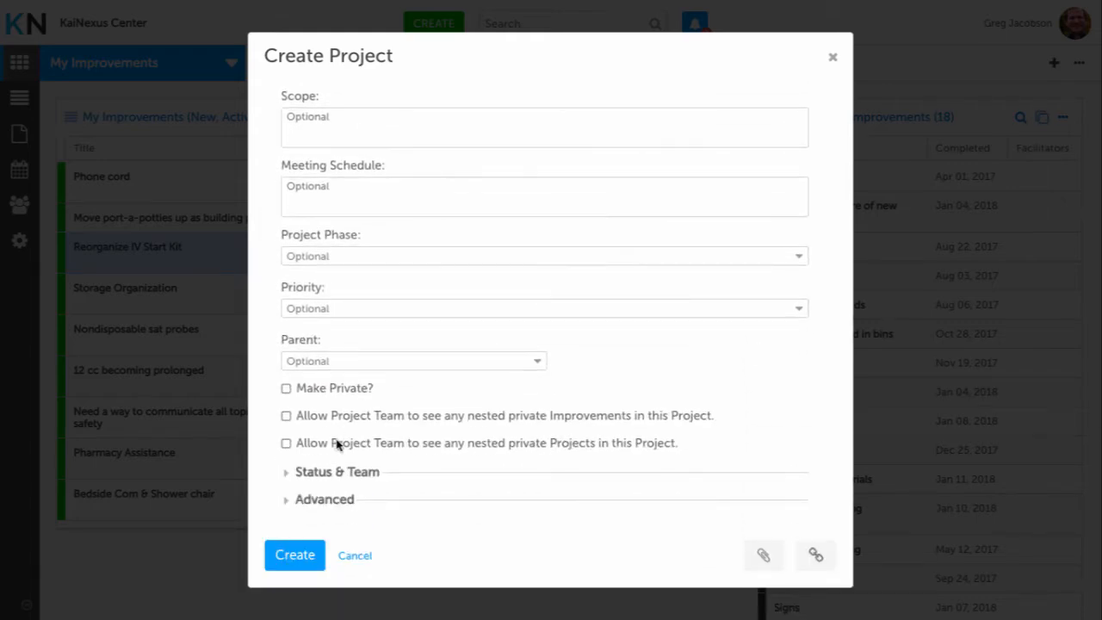
pyautogui.click(289, 479)
pyautogui.scroll(-3, 393, 328)
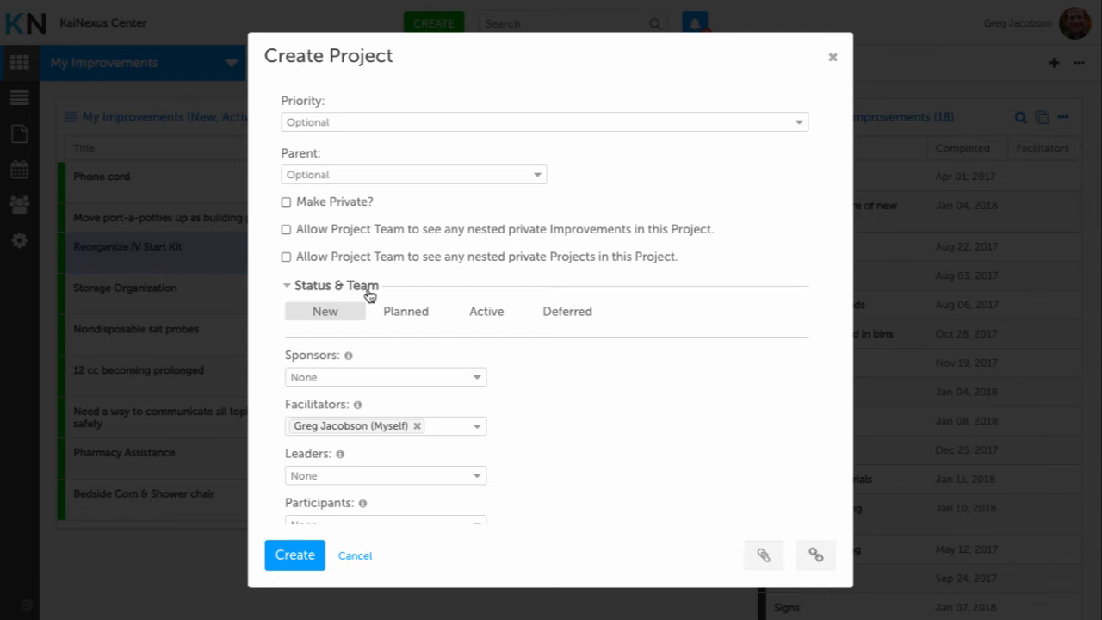
pyautogui.click(497, 315)
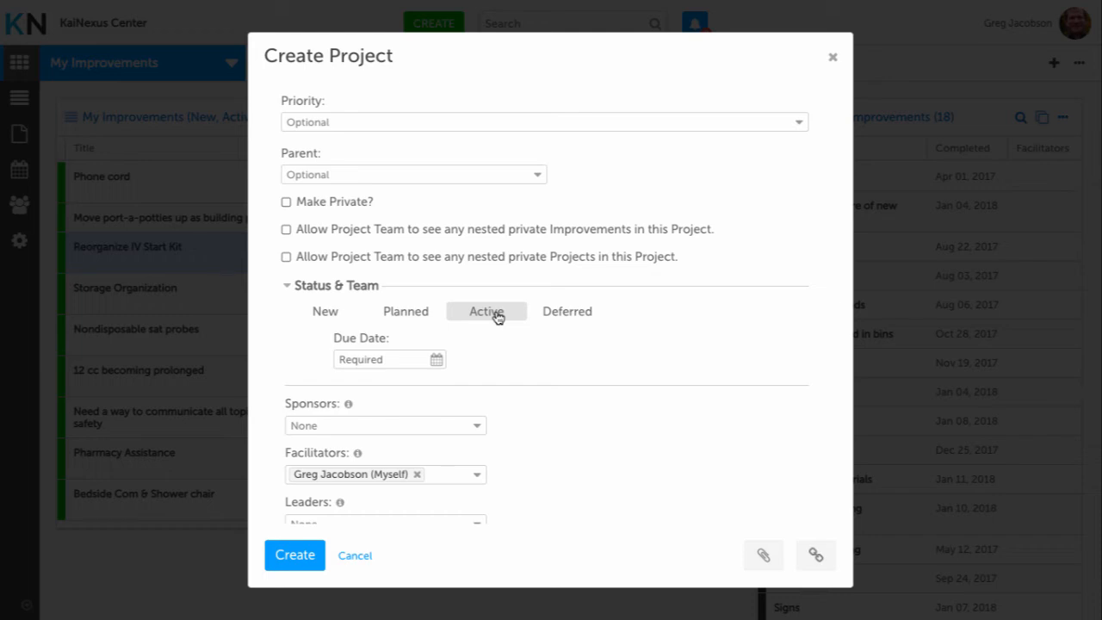
pyautogui.click(834, 56)
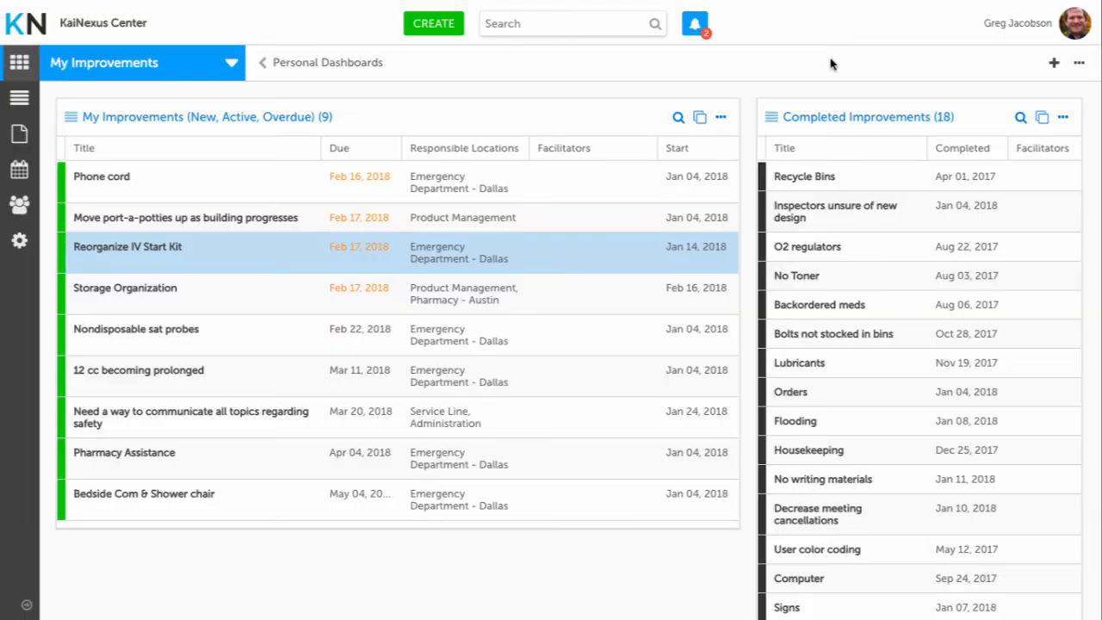
# - Subscribe to the My Improvements board
pyautogui.click(1079, 65)
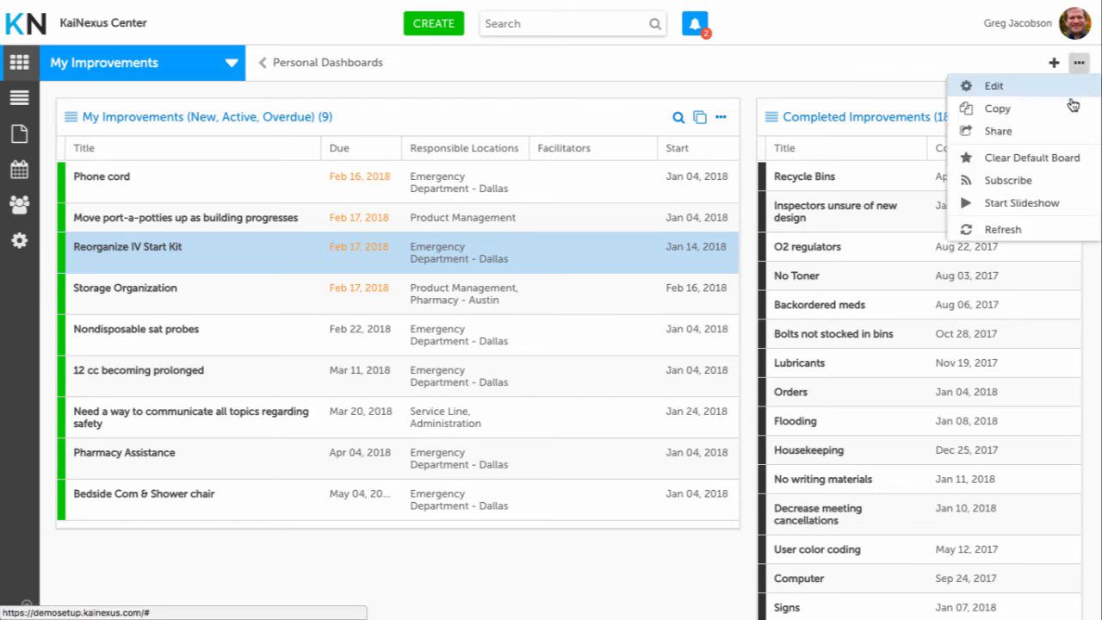
pyautogui.click(1045, 180)
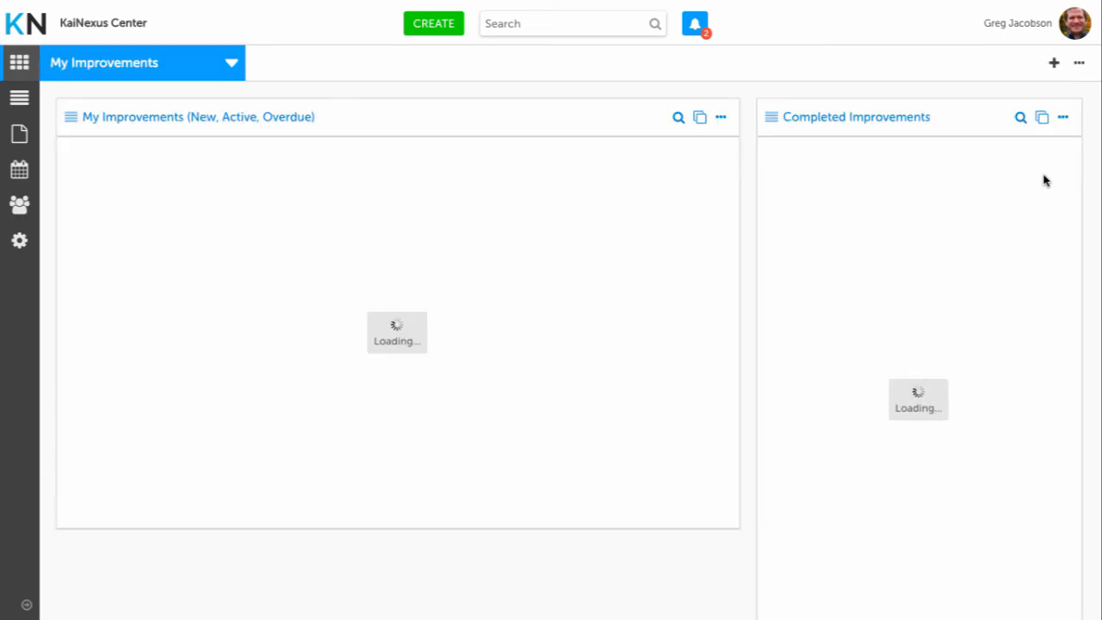
# - Check the subscribers in the My Improvements board's edit settings and close them without saving
pyautogui.click(1079, 68)
pyautogui.click(1036, 91)
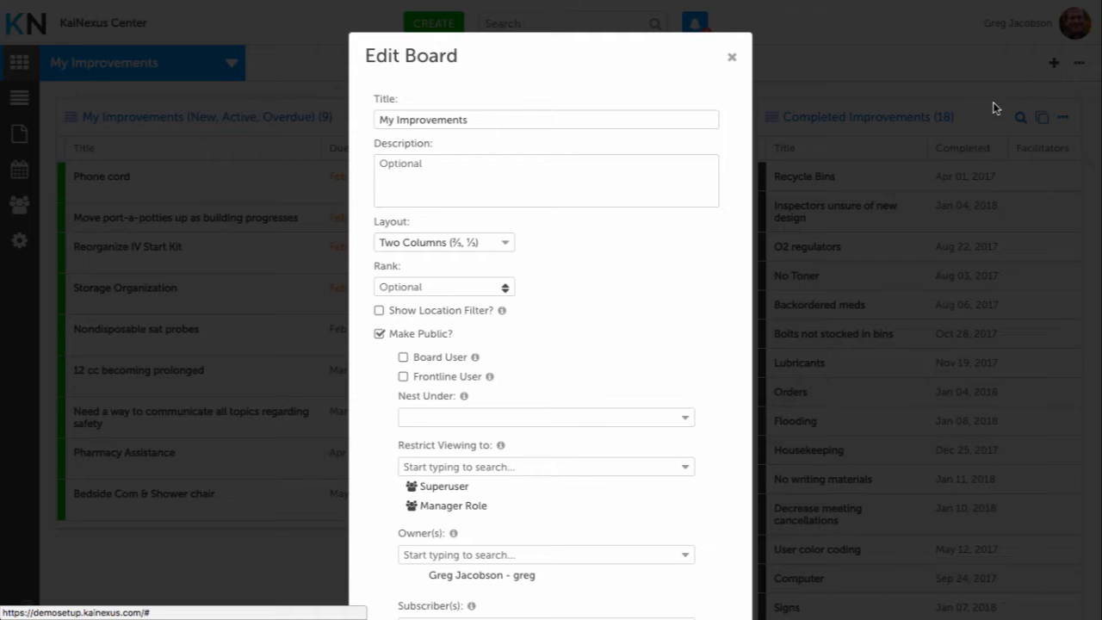
pyautogui.scroll(-4, 635, 377)
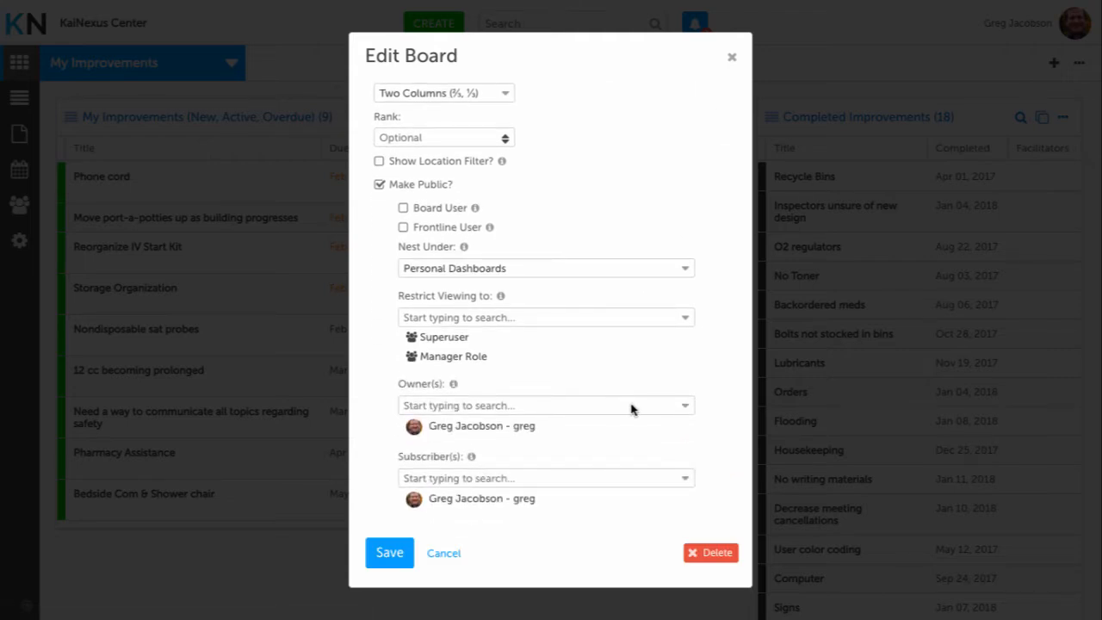
pyautogui.click(552, 477)
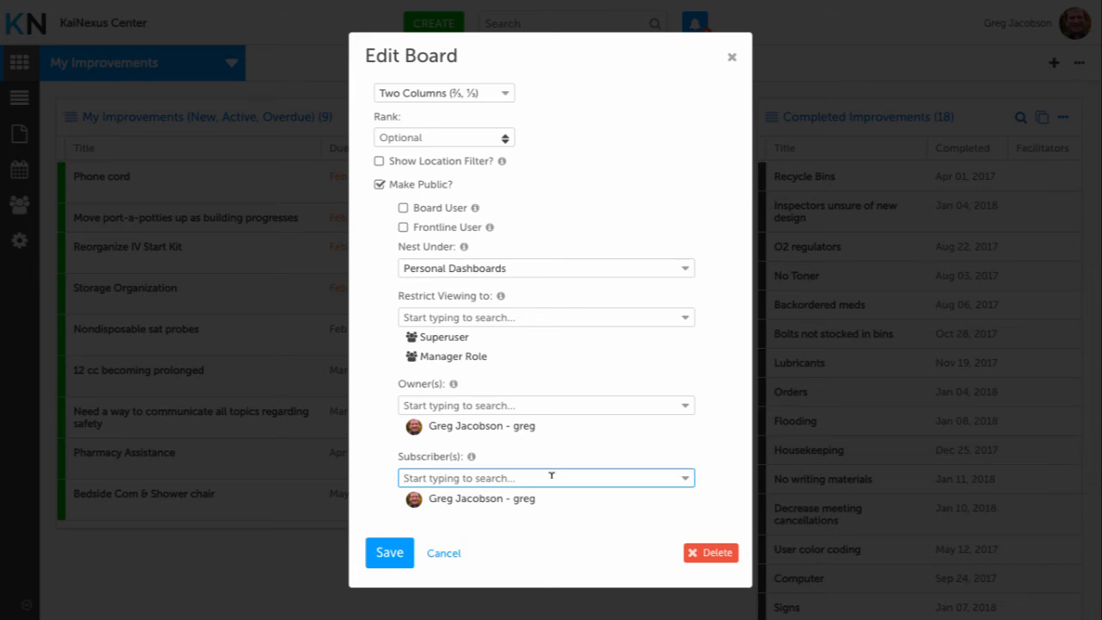
pyautogui.click(732, 56)
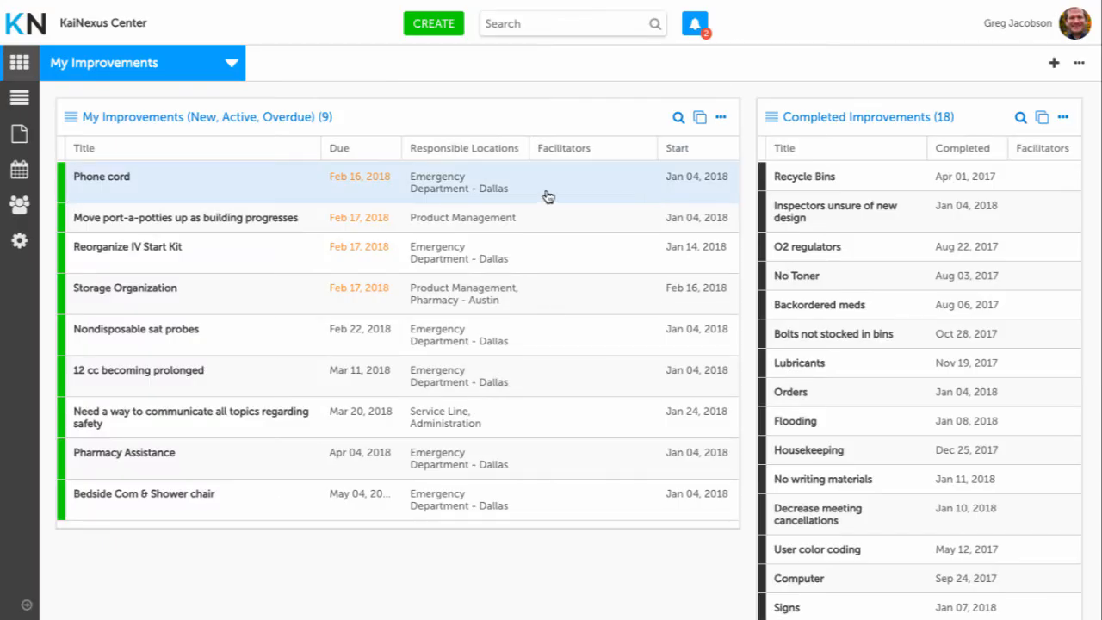
# - Open the "Move port-a-potties up as building progresses" improvement and start escalating it
pyautogui.click(264, 229)
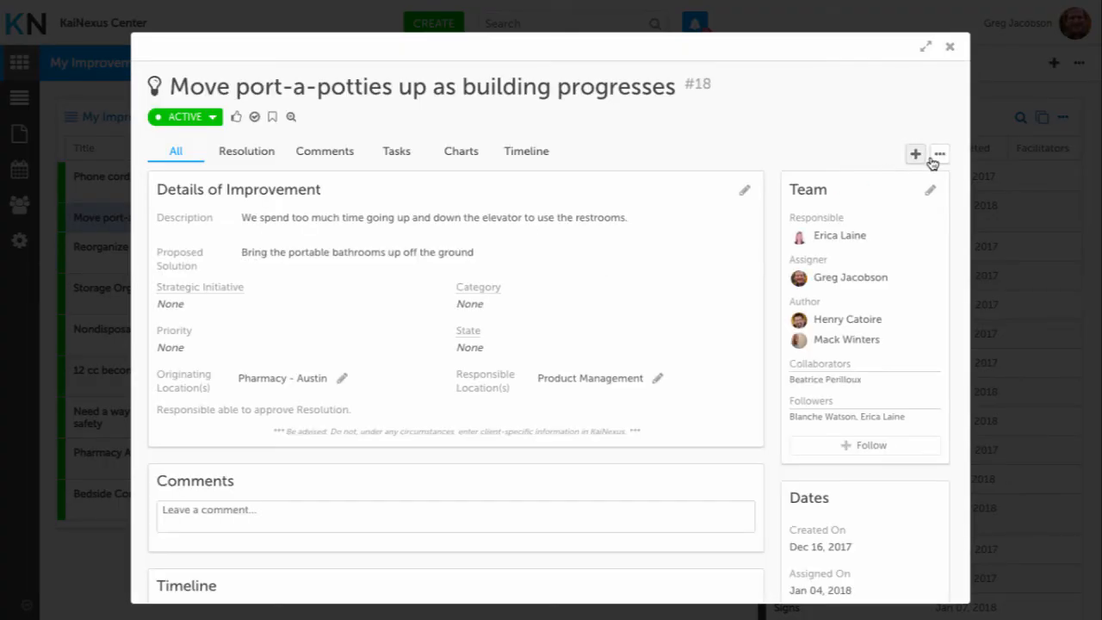
pyautogui.click(936, 159)
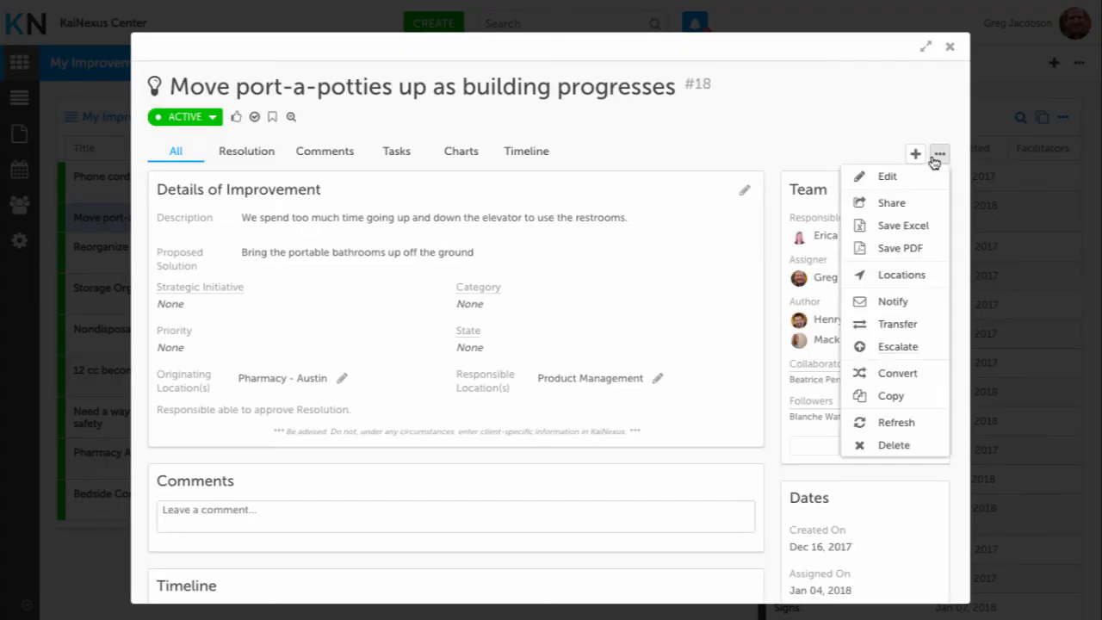
pyautogui.click(911, 348)
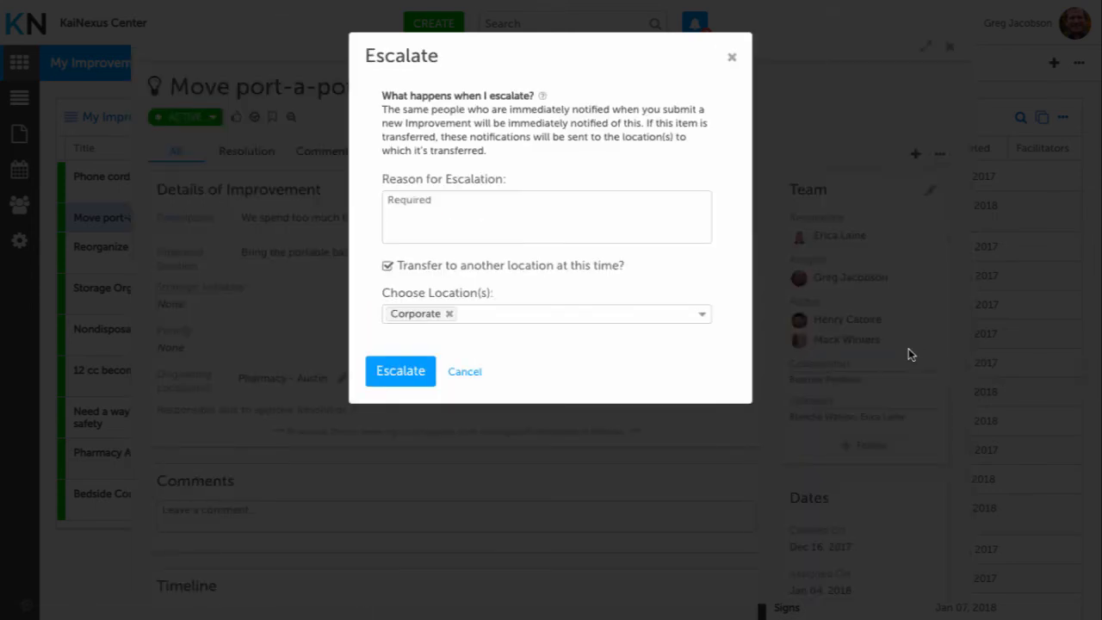